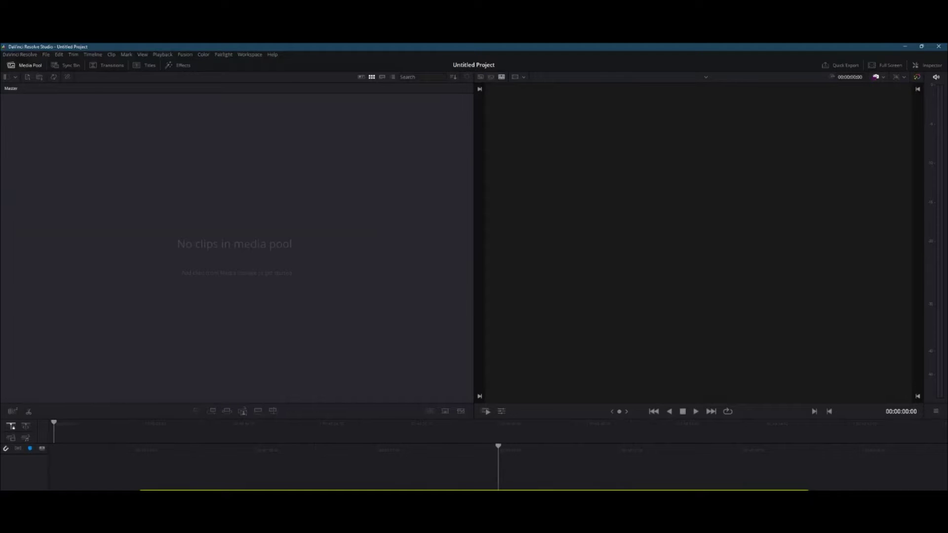
Step: Open the context menu in the empty Media Pool
right_click(308, 235)
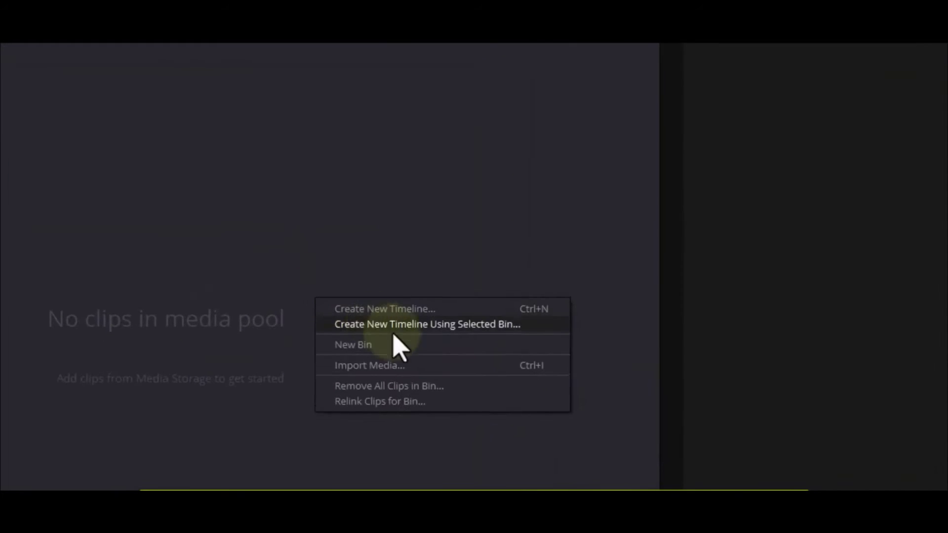
Step: Select the DJI_AUDIO.mp4 drone clip from the Desktop for import
click(370, 365)
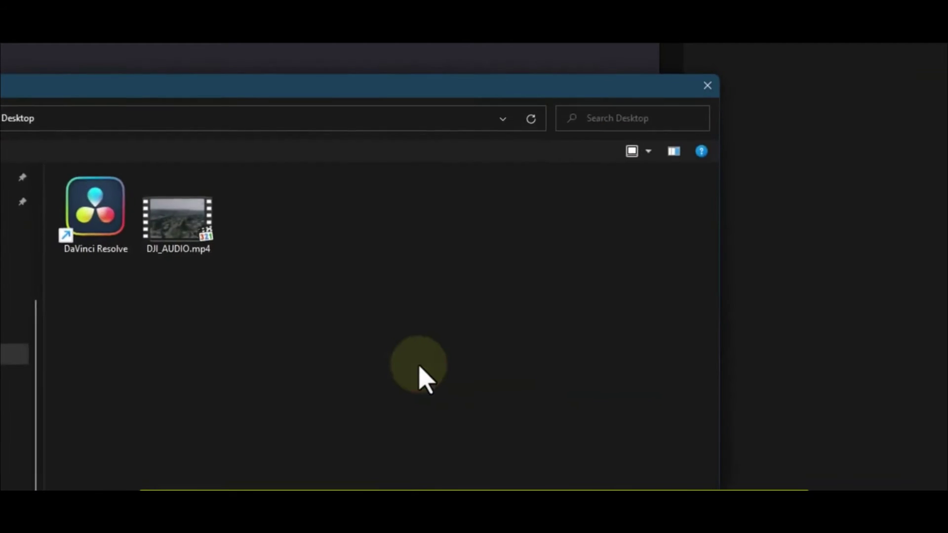
click(276, 152)
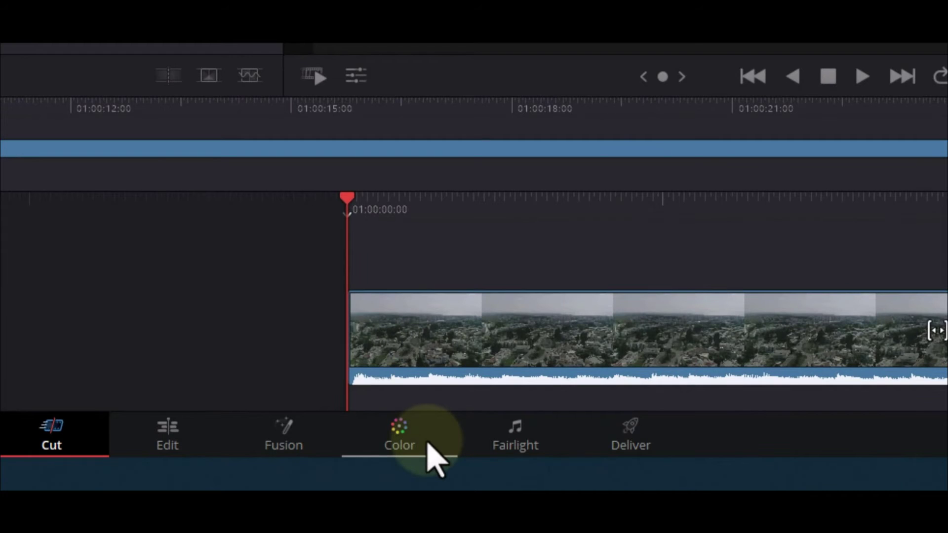
Step: On the Color page, drag the clip's saturation from 50 down to 0
click(427, 442)
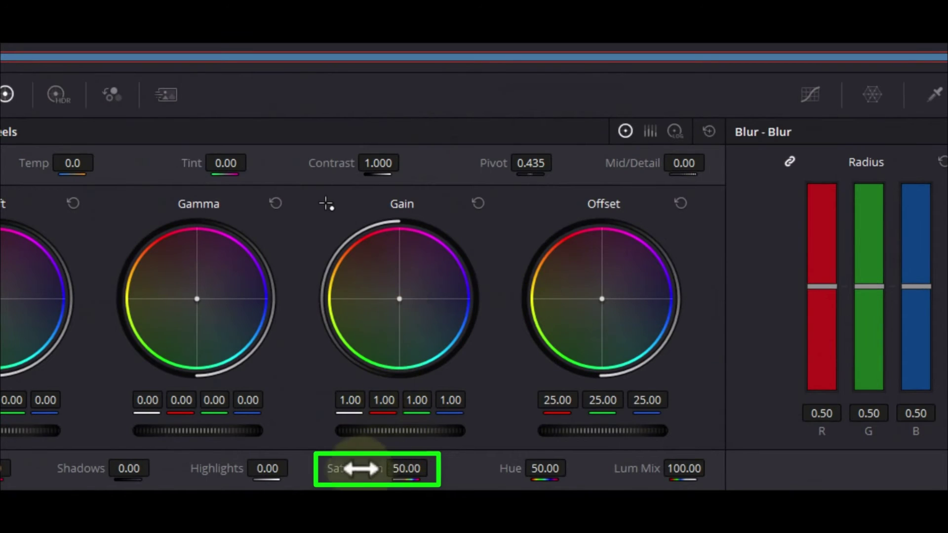
drag(360, 469, 201, 474)
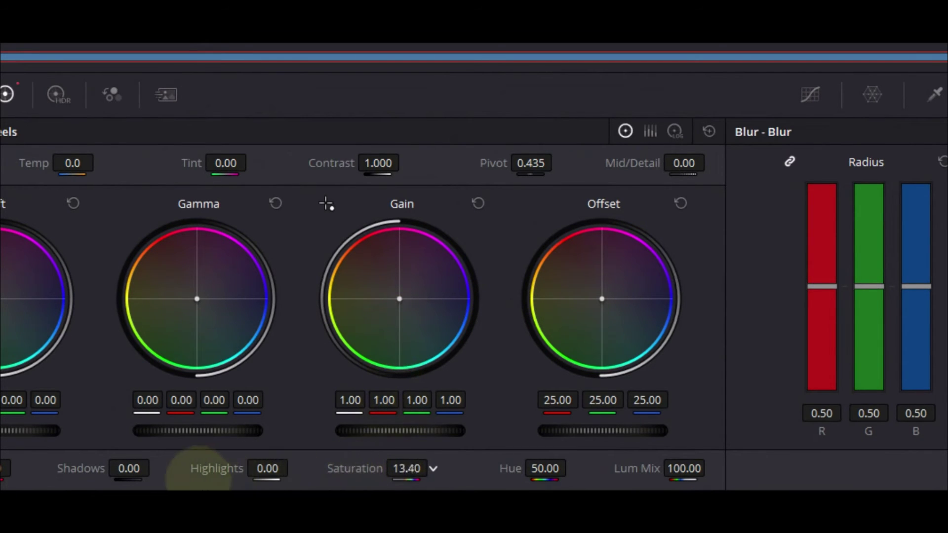
drag(200, 474, 81, 471)
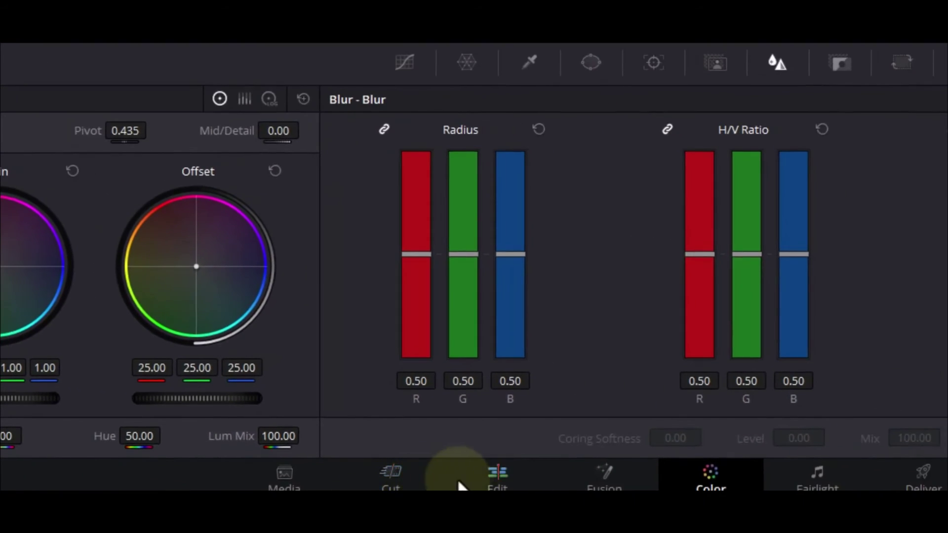
Step: On the Edit page, play and stop the black-and-white drone clip in the viewer
click(478, 486)
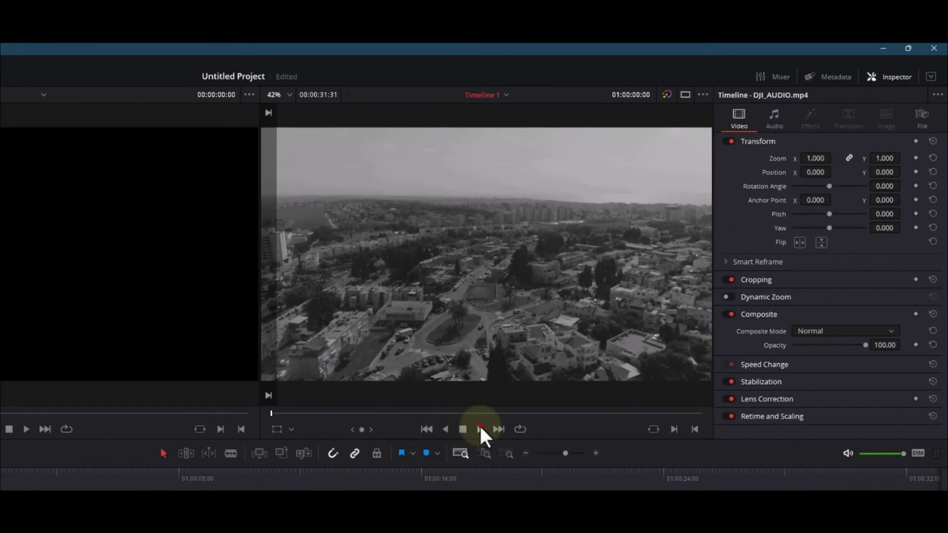
click(479, 429)
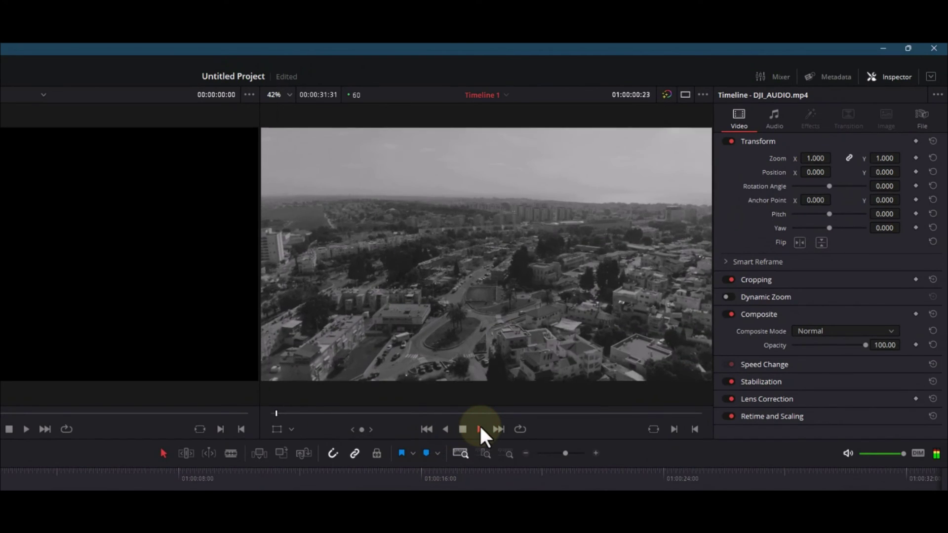
click(481, 428)
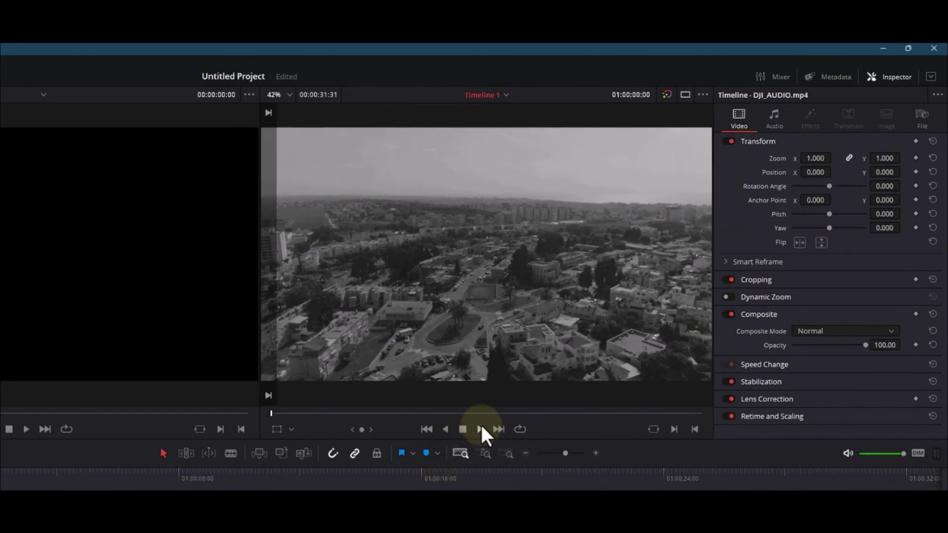